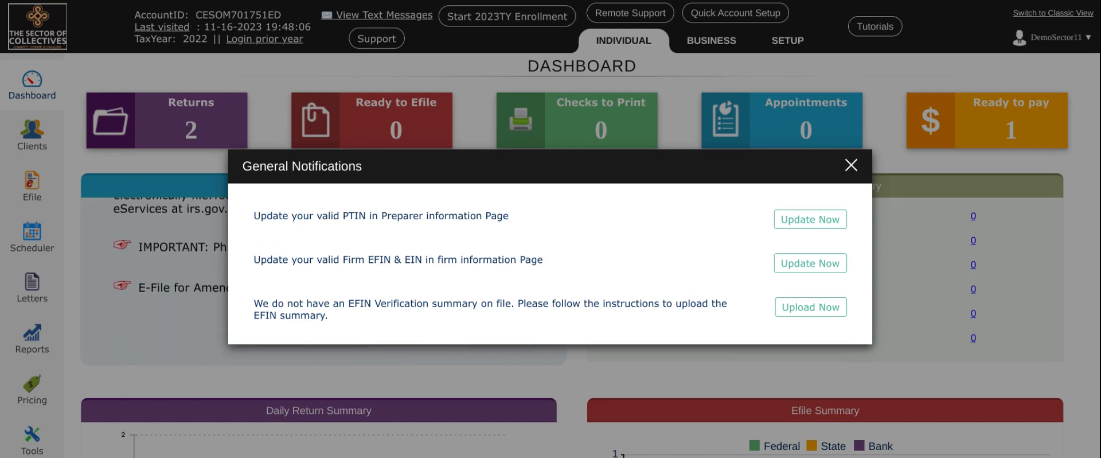
Dismiss the general notifications and review the address and identification details on the firm information setup page
{"action": "left_click", "coordinate": [851, 169]}
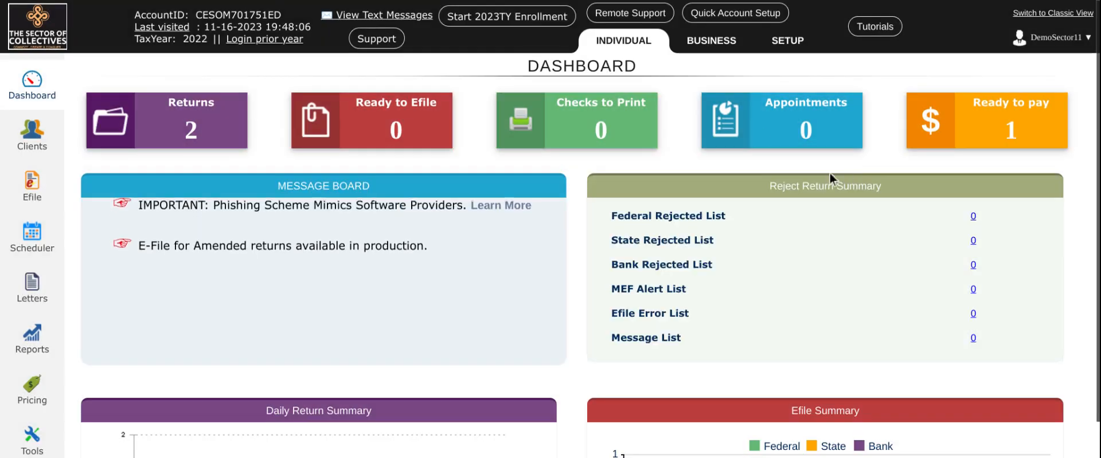
{"action": "left_click", "coordinate": [784, 53]}
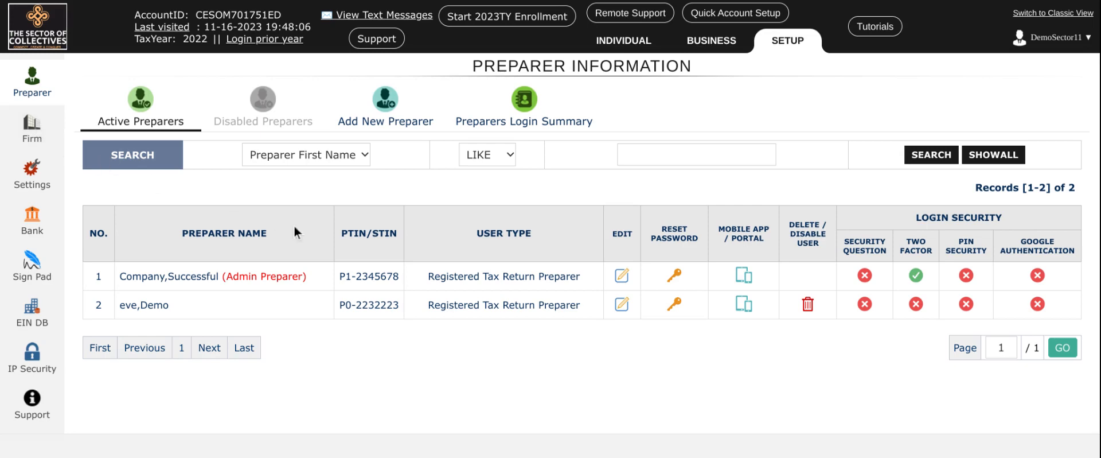
{"action": "left_click", "coordinate": [30, 132]}
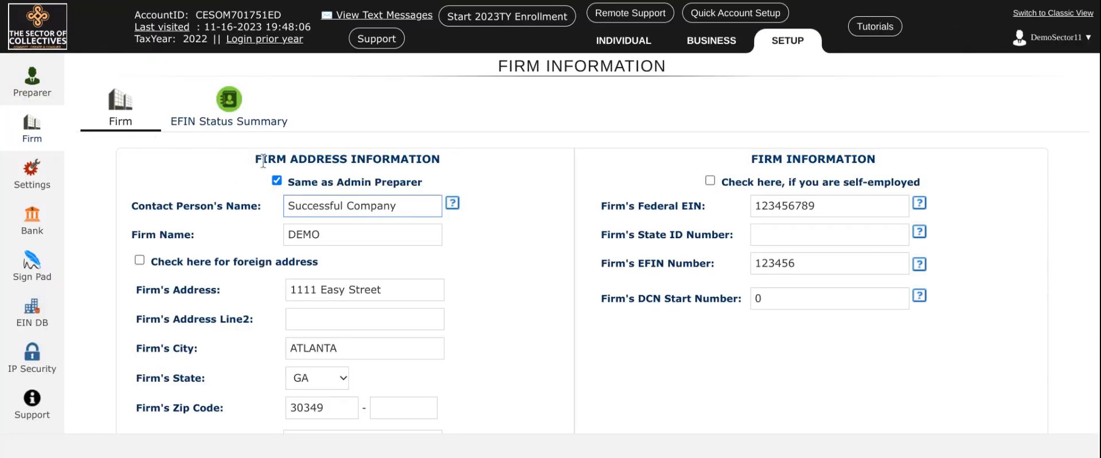
{"action": "scroll", "coordinate": [467, 244], "scroll_direction": "down", "scroll_amount": 3}
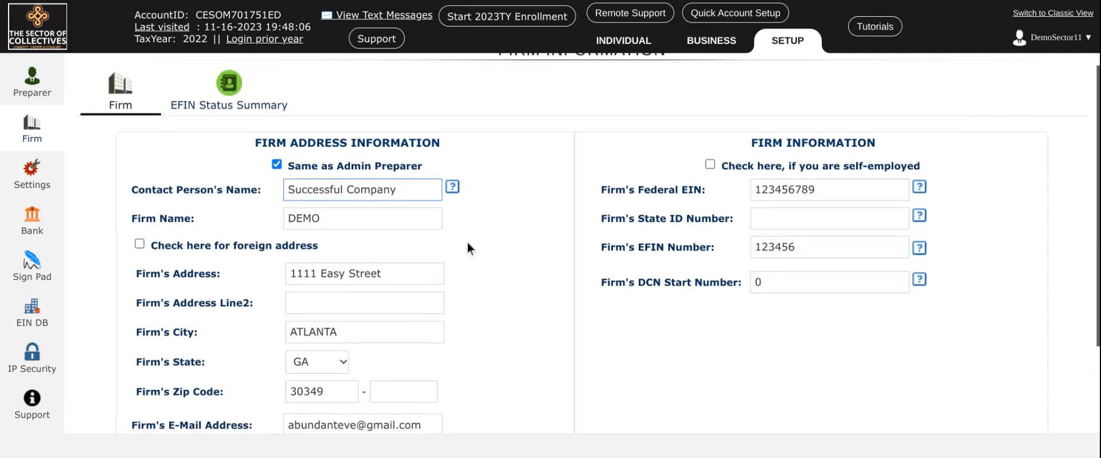
{"action": "scroll", "coordinate": [428, 320], "scroll_direction": "up", "scroll_amount": 2}
{"action": "scroll", "coordinate": [439, 316], "scroll_direction": "up", "scroll_amount": 1}
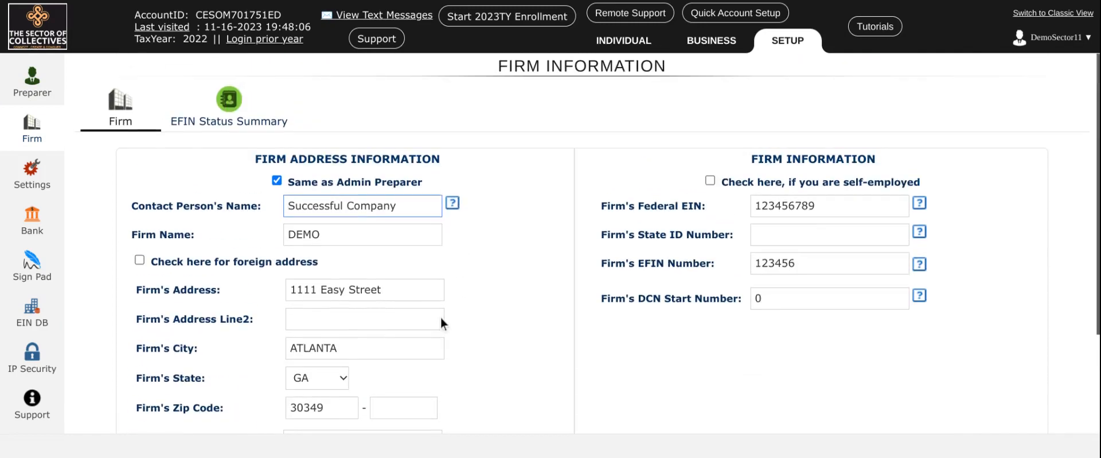
{"action": "scroll", "coordinate": [439, 314], "scroll_direction": "down", "scroll_amount": 4}
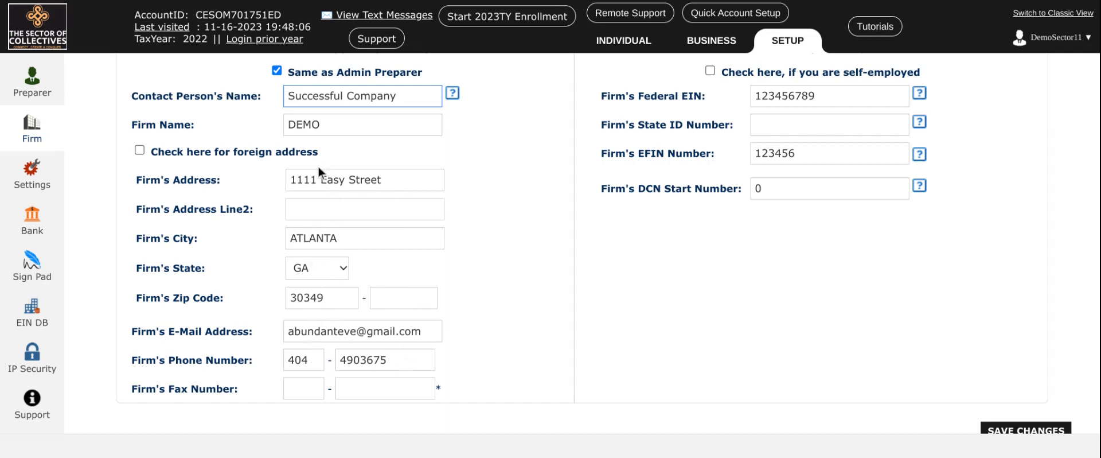
{"action": "scroll", "coordinate": [187, 177], "scroll_direction": "up", "scroll_amount": 3}
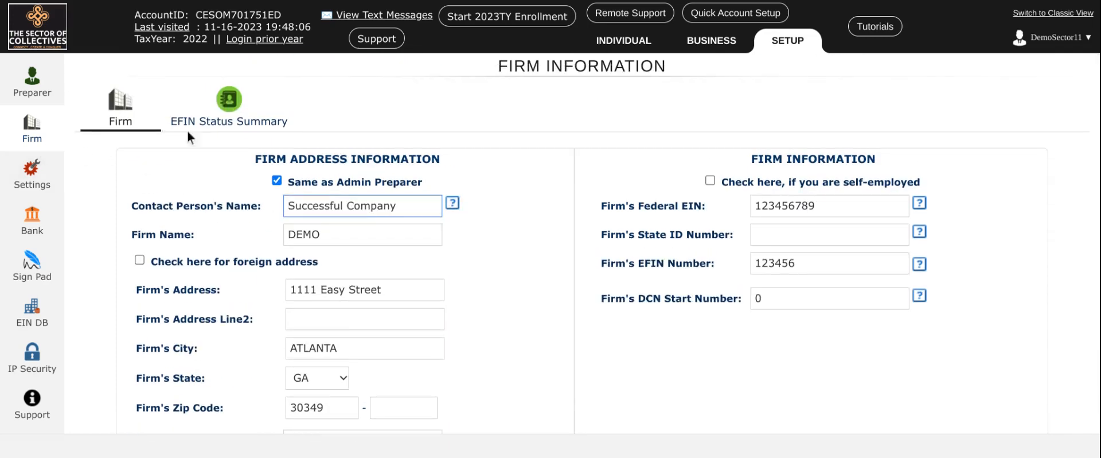
Check the 2022TY EFIN status summary and its tracking number, and return to the firm information
{"action": "left_click", "coordinate": [212, 128]}
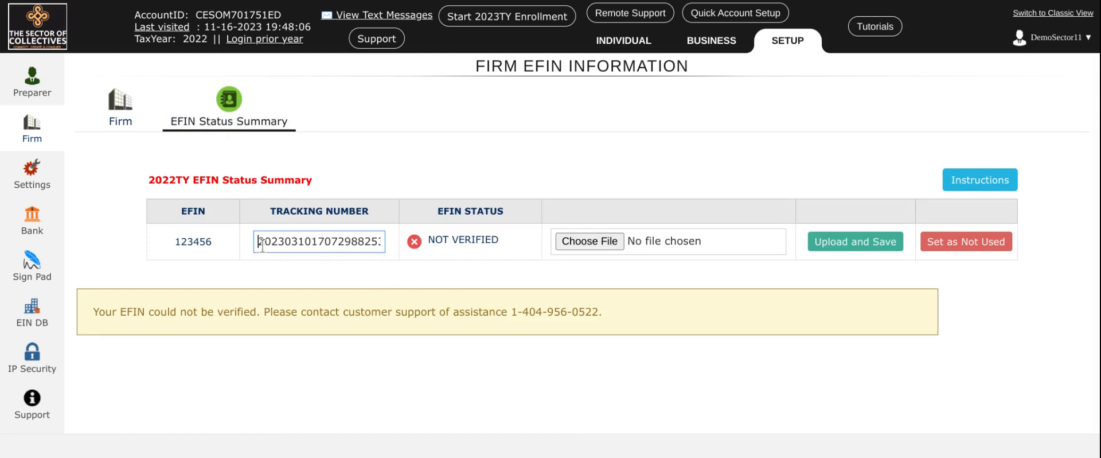
{"action": "left_click_drag", "start_coordinate": [257, 241], "coordinate": [403, 252]}
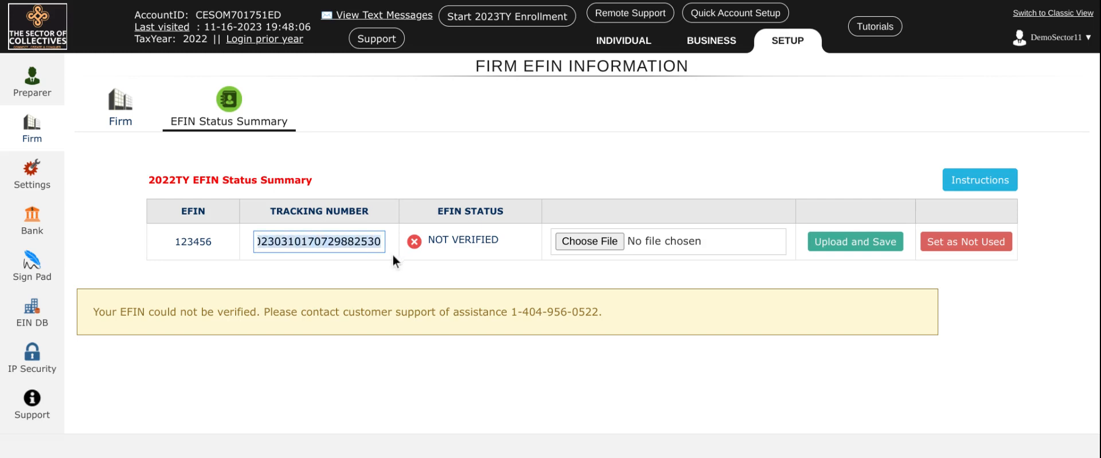
{"action": "left_click", "coordinate": [392, 256]}
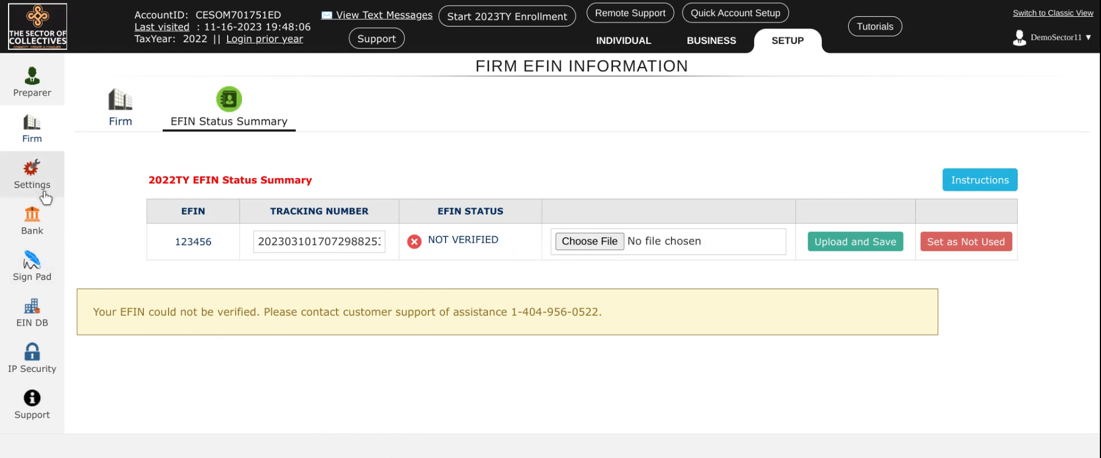
{"action": "left_click", "coordinate": [35, 142]}
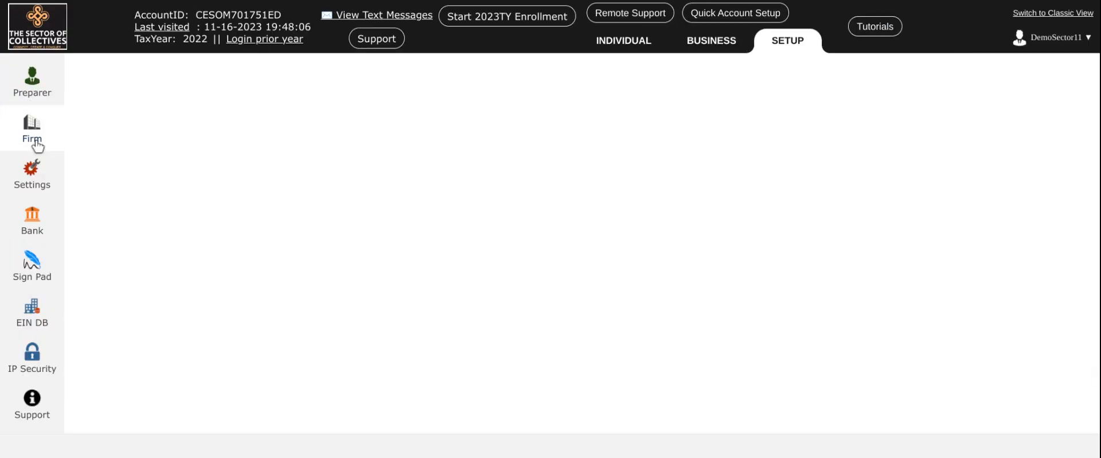
Set the admin account's return entry mode to Default Direct Input in the preparer level settings and save the changes
{"action": "left_click", "coordinate": [41, 169]}
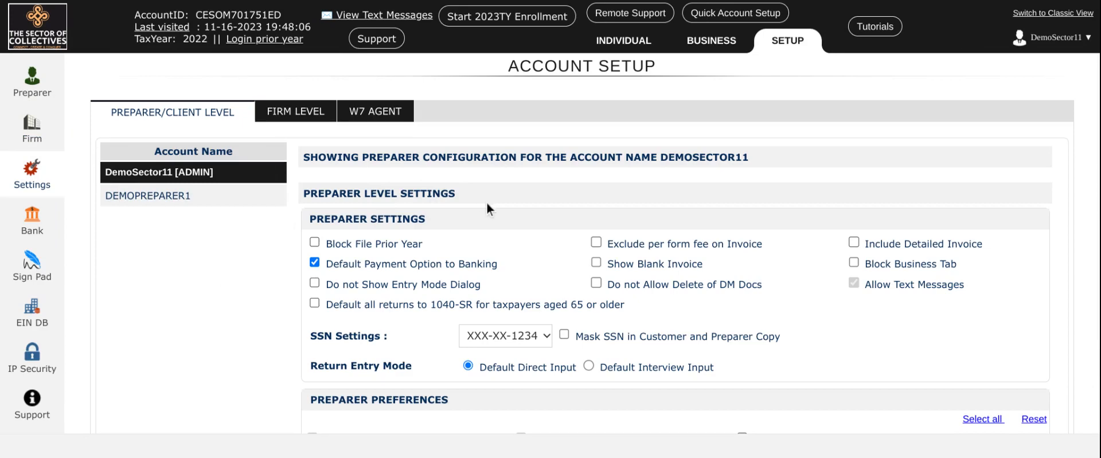
{"action": "scroll", "coordinate": [487, 204], "scroll_direction": "down", "scroll_amount": 2}
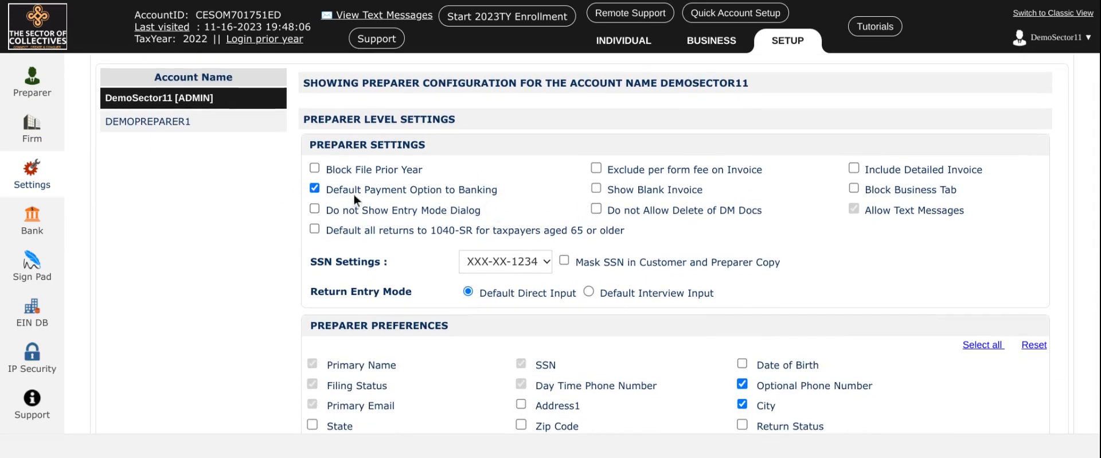
{"action": "scroll", "coordinate": [498, 223], "scroll_direction": "down", "scroll_amount": 2}
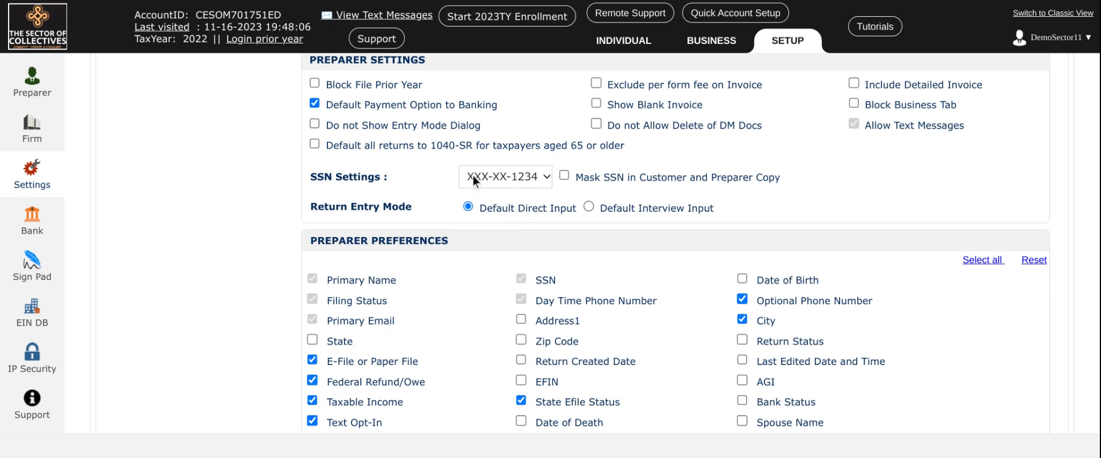
{"action": "left_click", "coordinate": [589, 207]}
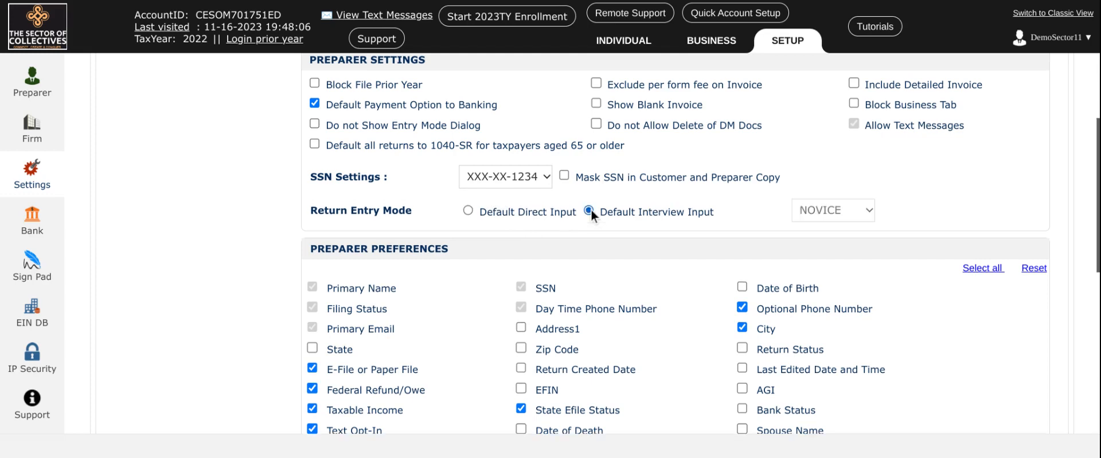
{"action": "left_click", "coordinate": [468, 215]}
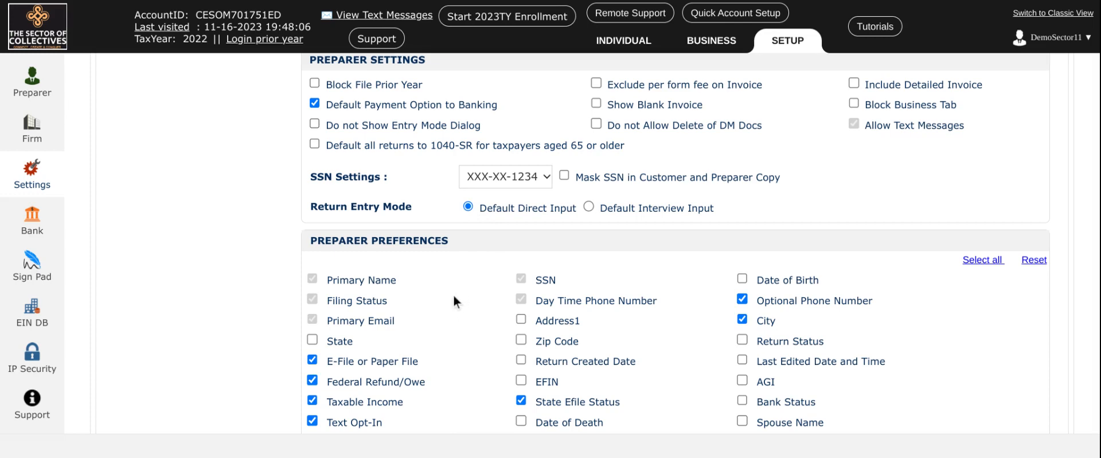
{"action": "left_click", "coordinate": [588, 207]}
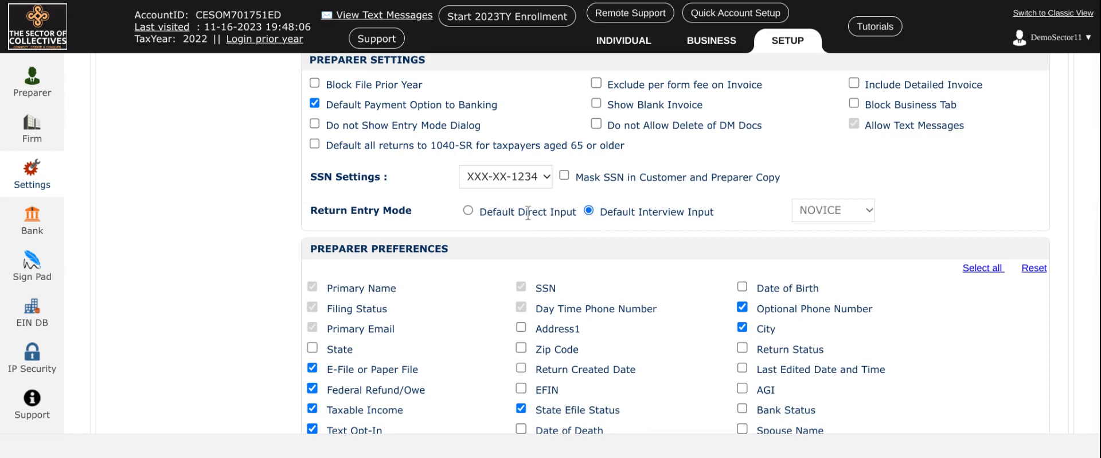
{"action": "left_click", "coordinate": [468, 211]}
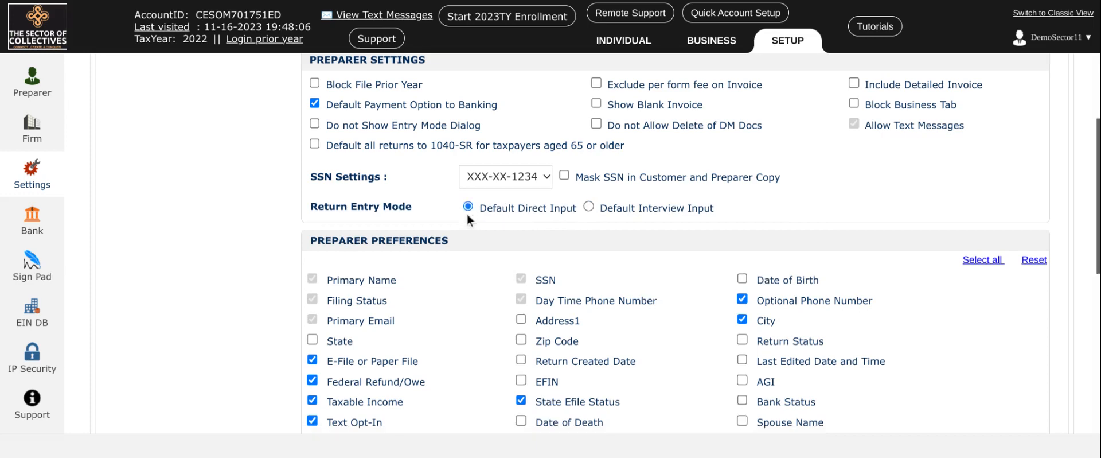
{"action": "scroll", "coordinate": [610, 227], "scroll_direction": "down", "scroll_amount": 10}
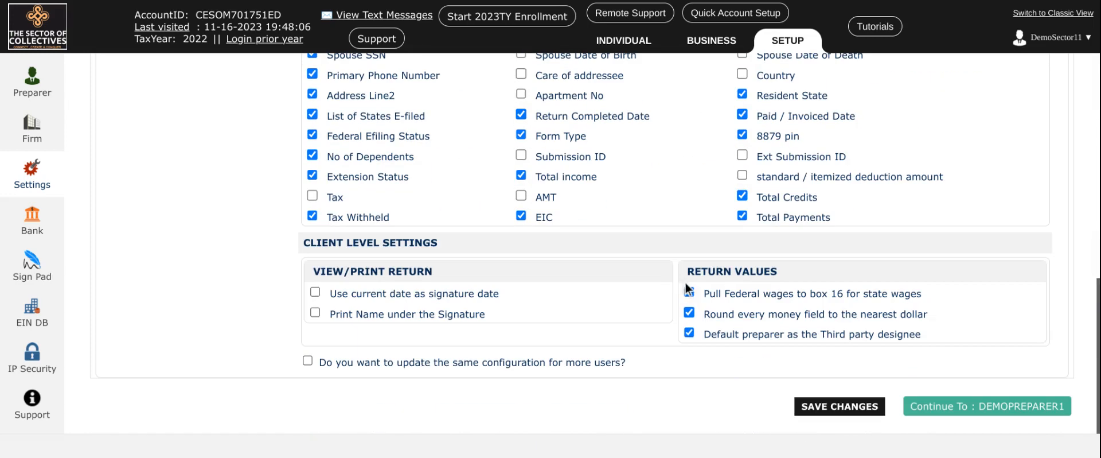
{"action": "left_click", "coordinate": [838, 406]}
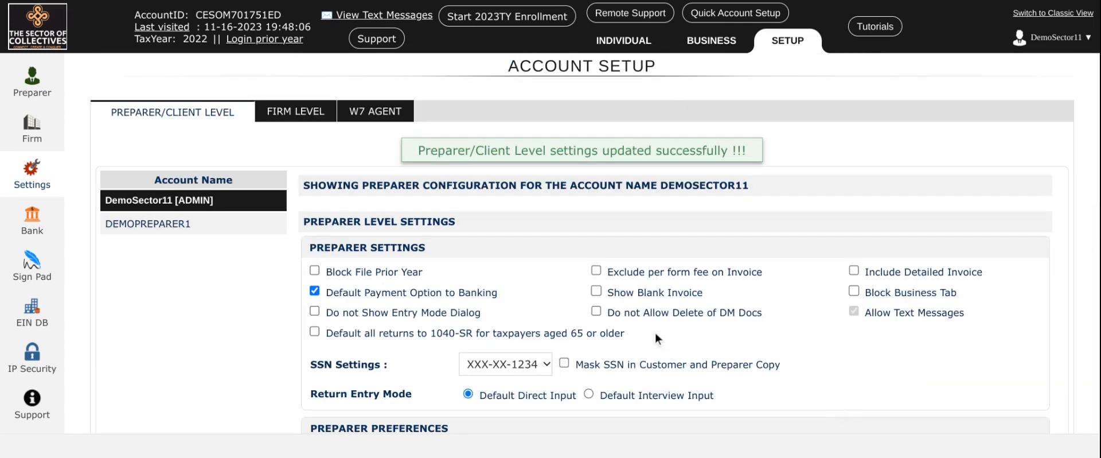
Examine the admin account's preparer preferences and client level settings
{"action": "scroll", "coordinate": [656, 339], "scroll_direction": "down", "scroll_amount": 6}
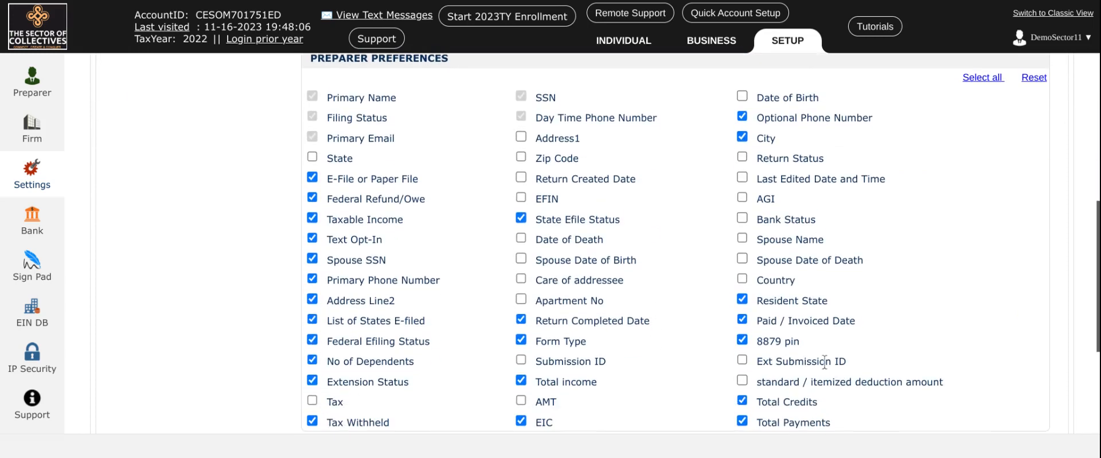
{"action": "scroll", "coordinate": [824, 361], "scroll_direction": "down", "scroll_amount": 4}
{"action": "scroll", "coordinate": [786, 367], "scroll_direction": "up", "scroll_amount": 3}
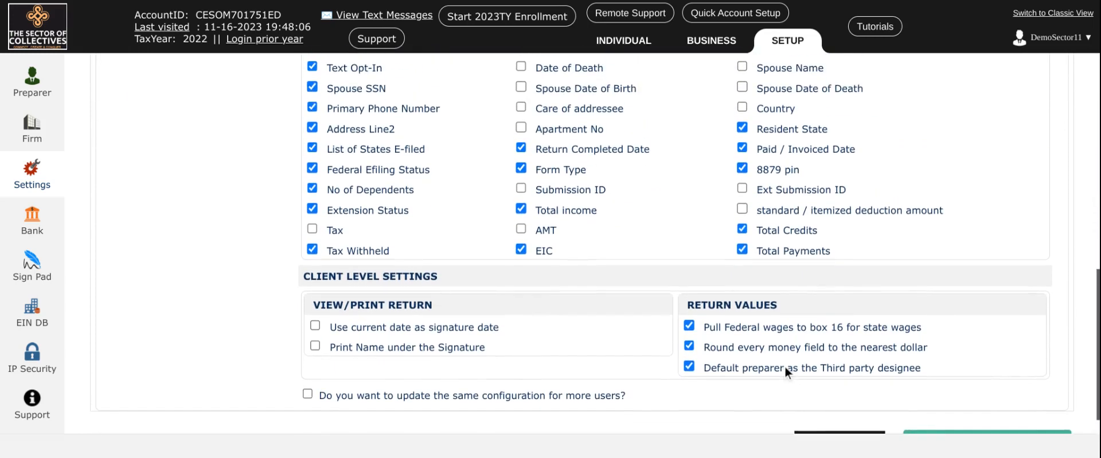
{"action": "scroll", "coordinate": [665, 362], "scroll_direction": "up", "scroll_amount": 3}
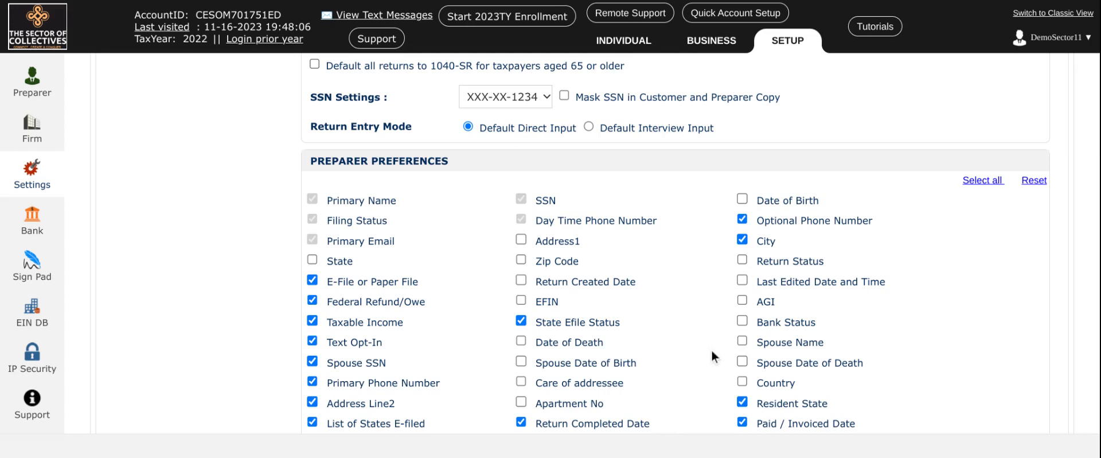
{"action": "scroll", "coordinate": [709, 338], "scroll_direction": "down", "scroll_amount": 5}
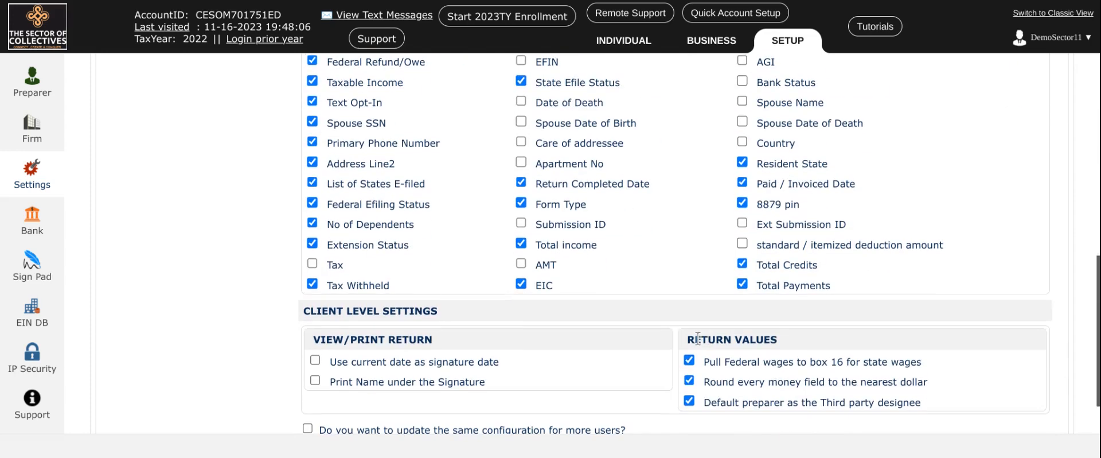
{"action": "scroll", "coordinate": [698, 338], "scroll_direction": "up", "scroll_amount": 1}
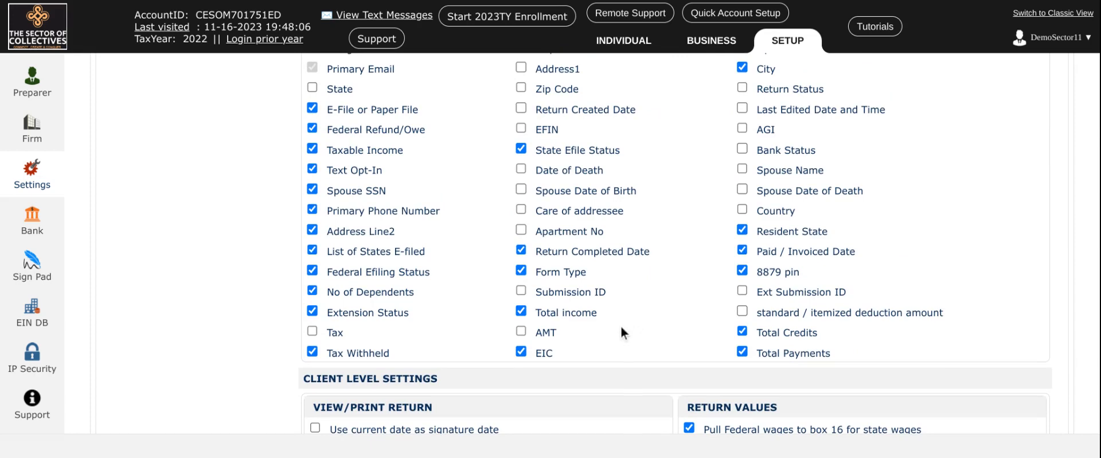
{"action": "scroll", "coordinate": [631, 314], "scroll_direction": "up", "scroll_amount": 1}
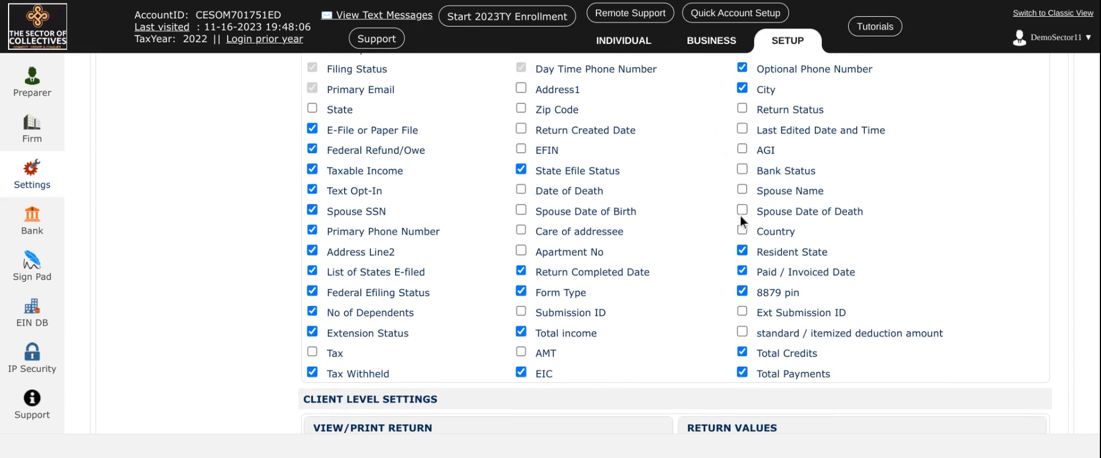
Try to save the same preparer configuration for more users
{"action": "scroll", "coordinate": [704, 222], "scroll_direction": "down", "scroll_amount": 3}
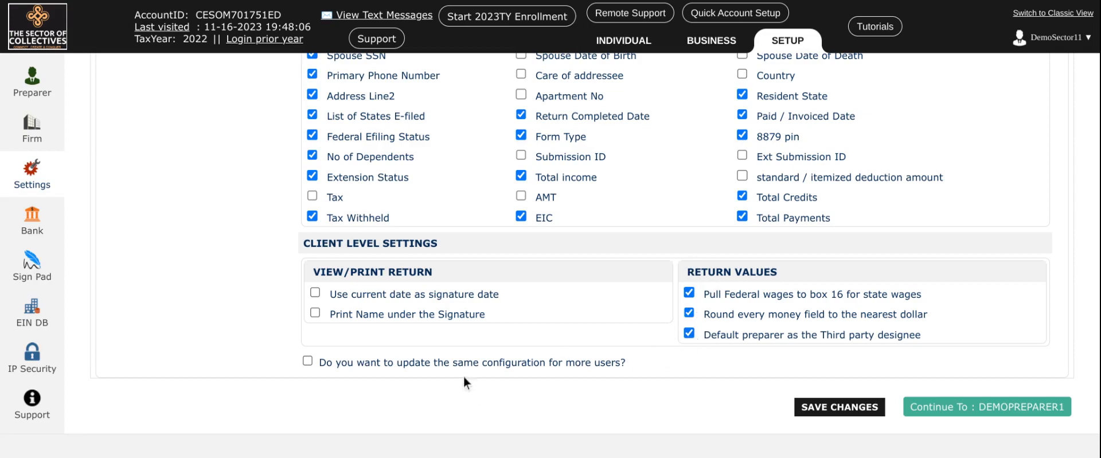
{"action": "left_click", "coordinate": [309, 362]}
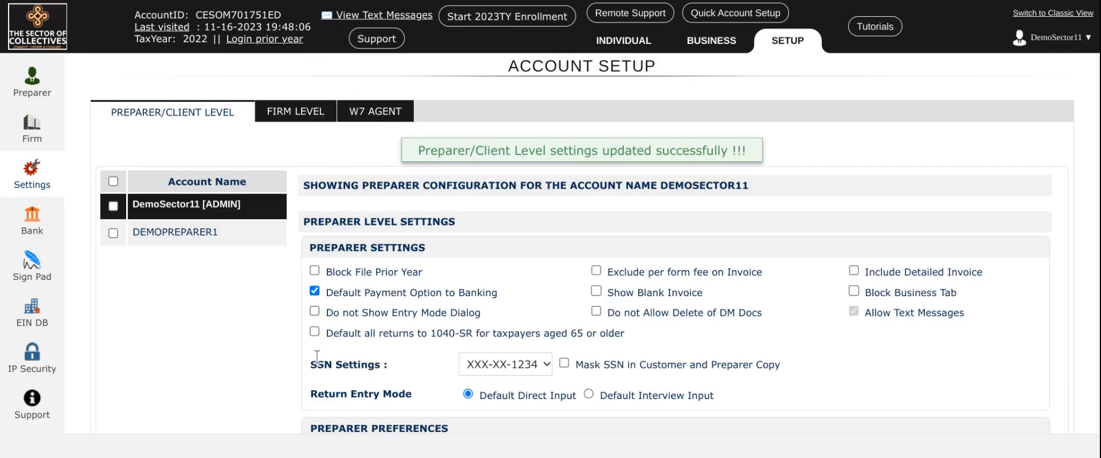
{"action": "scroll", "coordinate": [453, 328], "scroll_direction": "down", "scroll_amount": 10}
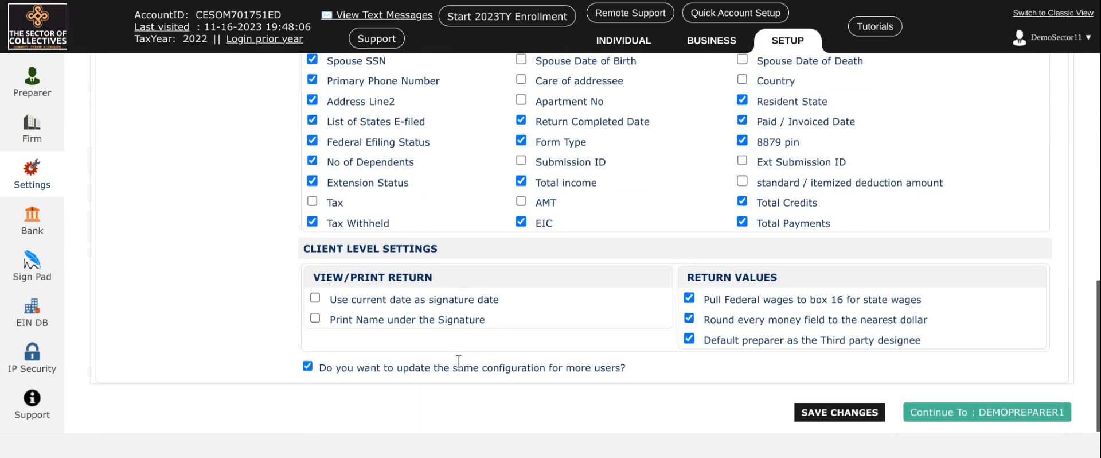
{"action": "left_click", "coordinate": [835, 418]}
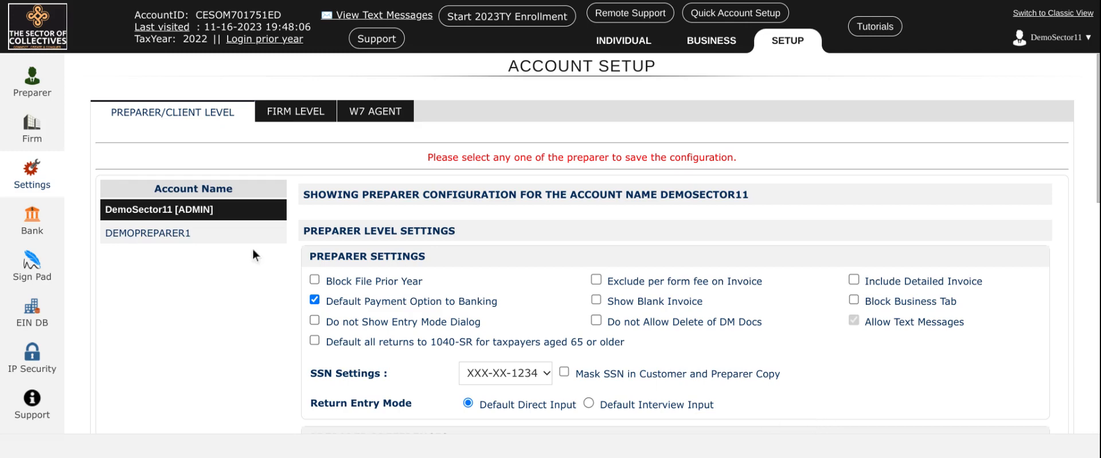
Exclude the firm address from the firm level letter head information and save the changes
{"action": "left_click", "coordinate": [287, 114]}
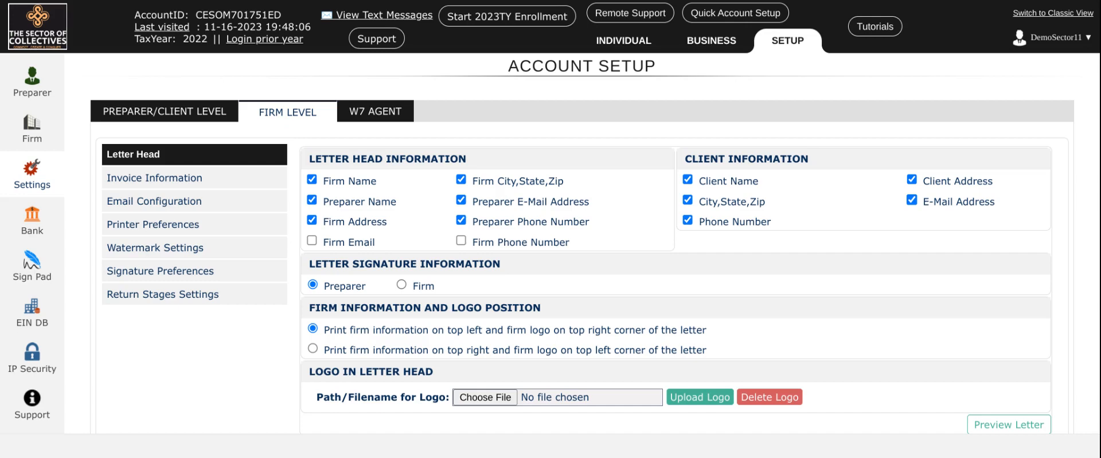
{"action": "left_click", "coordinate": [310, 223]}
{"action": "scroll", "coordinate": [686, 255], "scroll_direction": "down", "scroll_amount": 2}
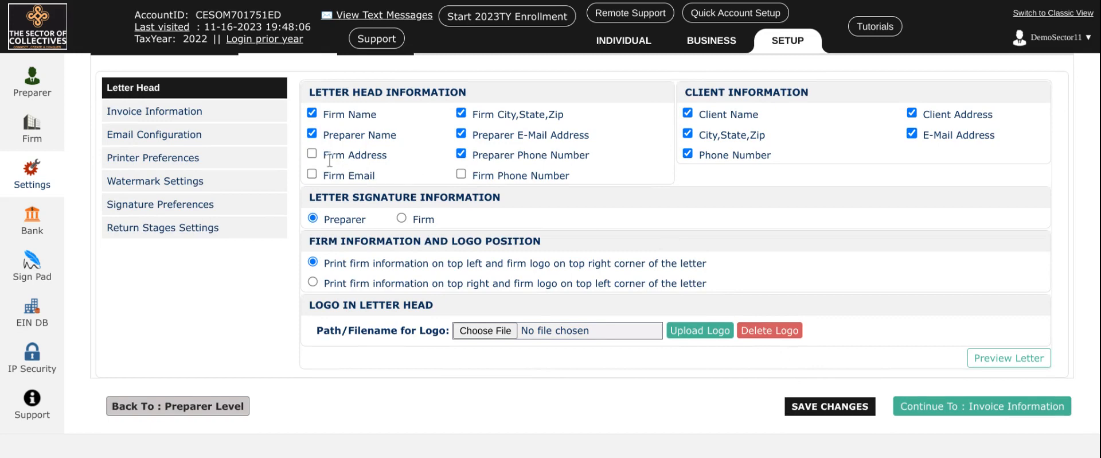
{"action": "left_click", "coordinate": [839, 408]}
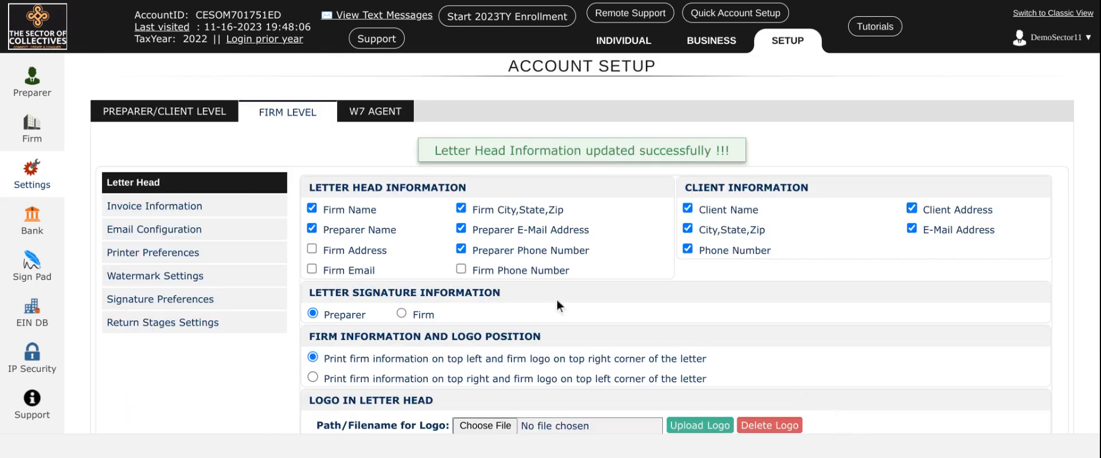
View the firm level invoice information settings and the bank enrollment page for 2023TY
{"action": "scroll", "coordinate": [529, 287], "scroll_direction": "down", "scroll_amount": 3}
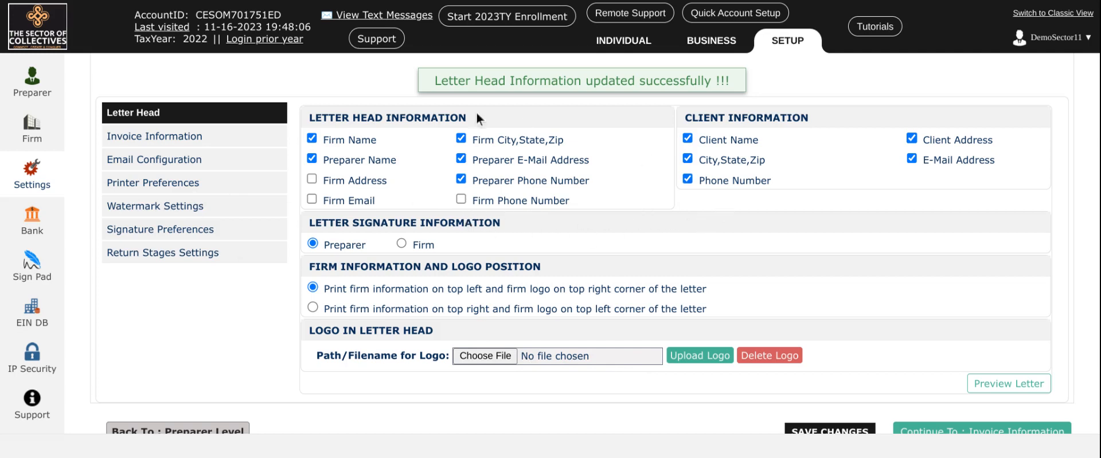
{"action": "left_click", "coordinate": [144, 147]}
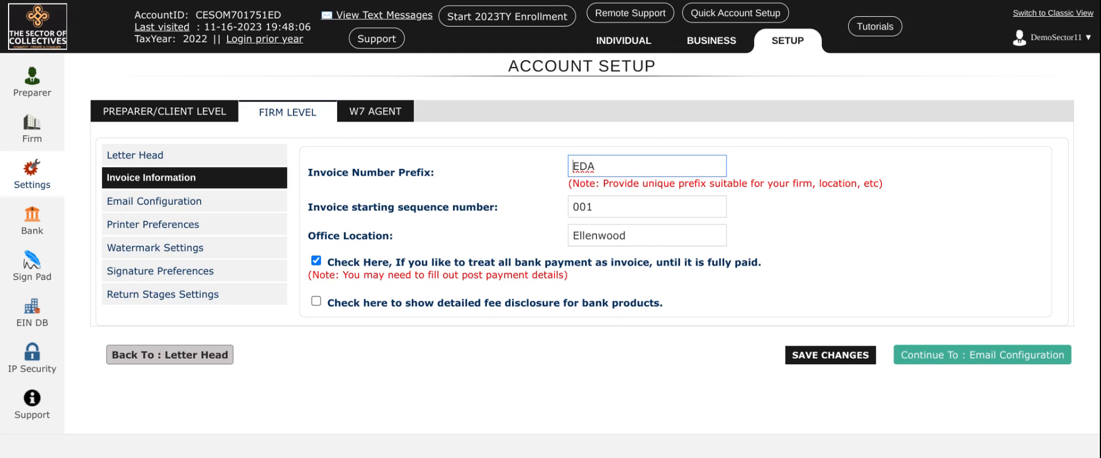
{"action": "left_click", "coordinate": [28, 218]}
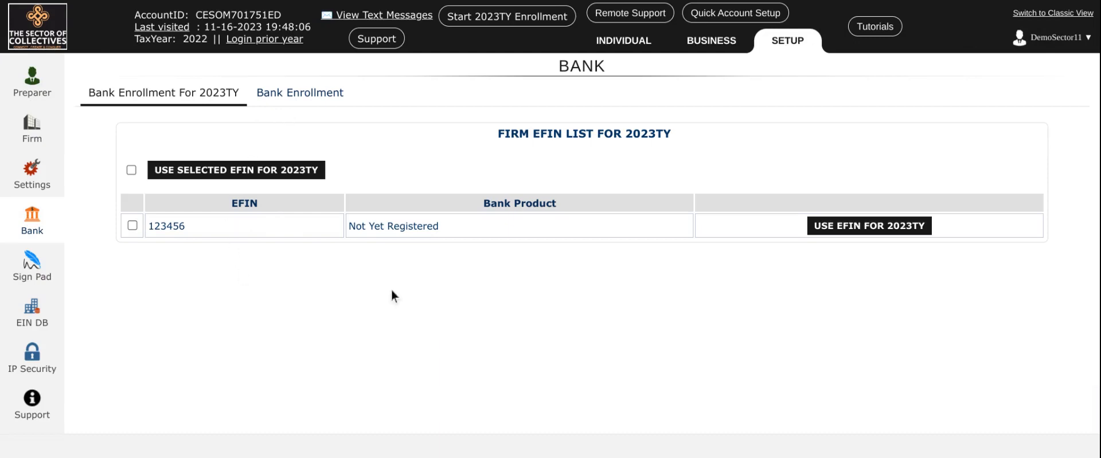
View the EIN database and IP security setup pages, and return to the preparer information
{"action": "left_click", "coordinate": [33, 314]}
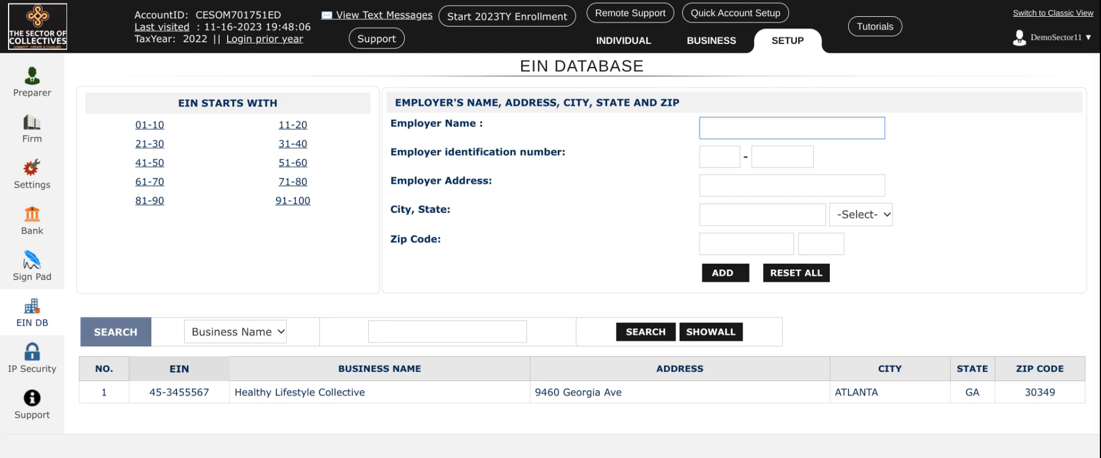
{"action": "left_click", "coordinate": [32, 372]}
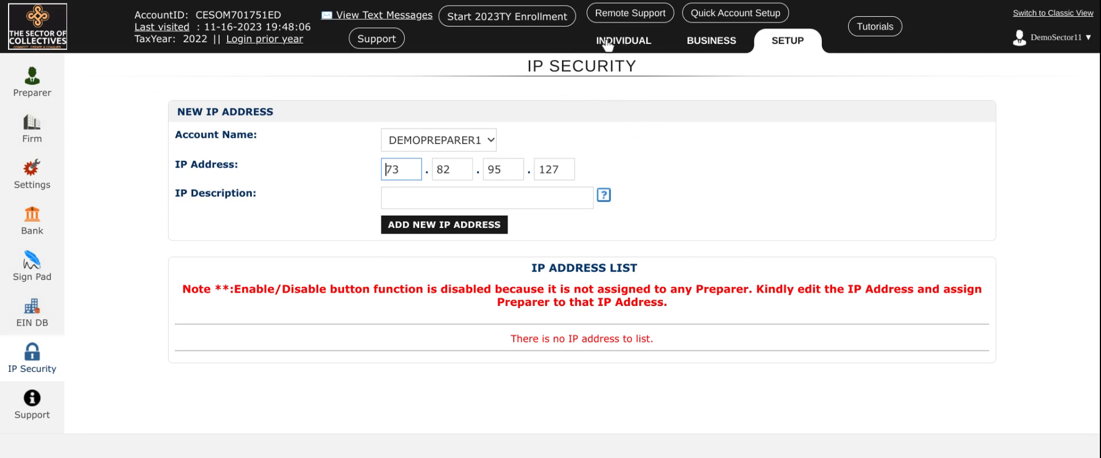
{"action": "left_click", "coordinate": [33, 95]}
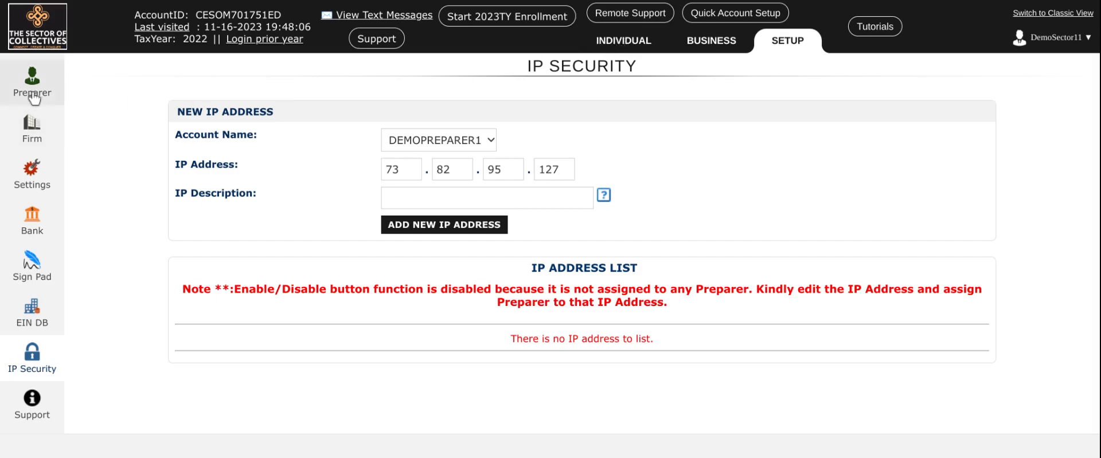